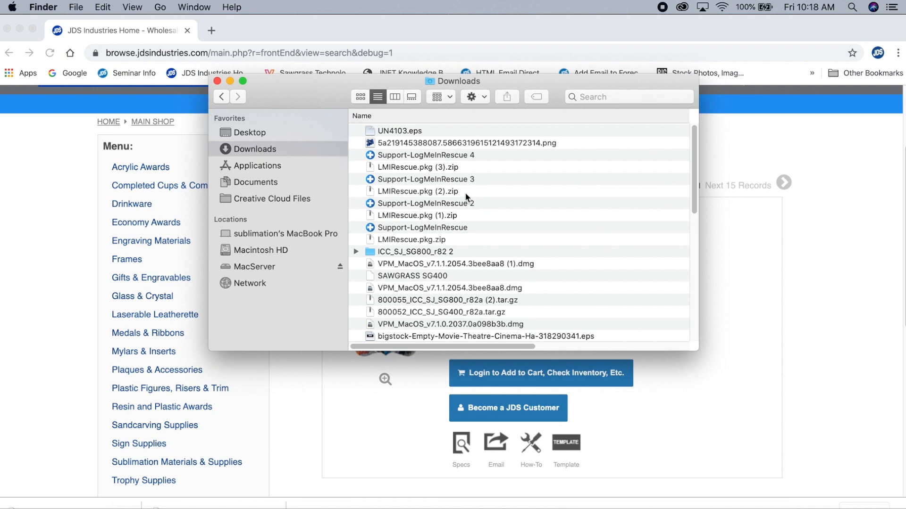
Copy UN4103.eps from Downloads into the Photoshop folder on the Desktop and close the file window
left_click(403, 132)
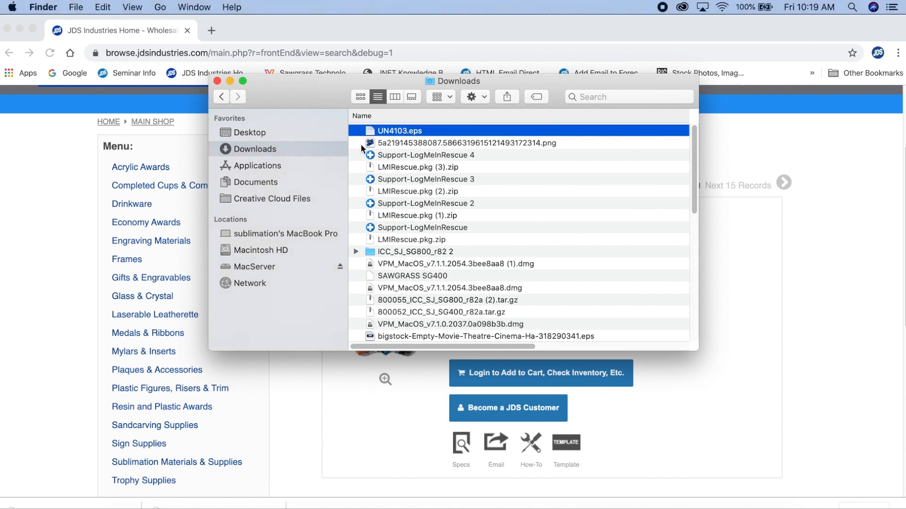
left_click(250, 132)
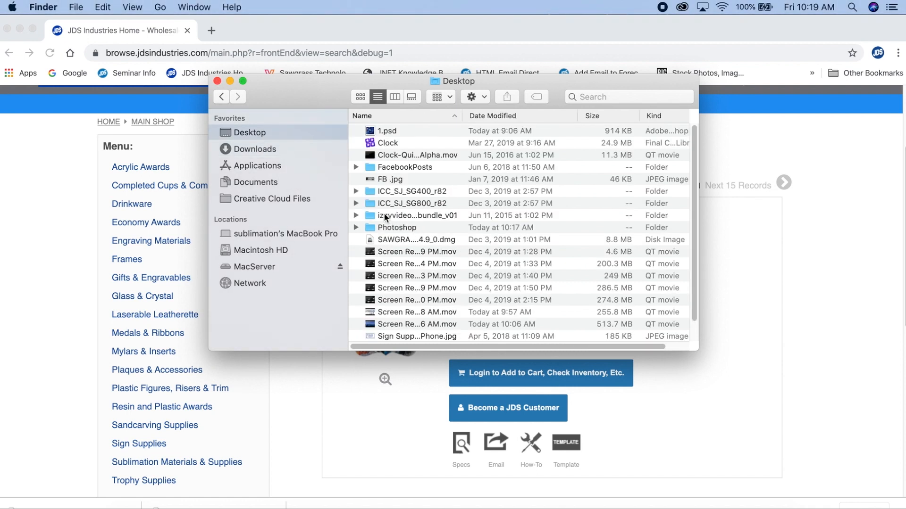
double_click(386, 228)
right_click(412, 220)
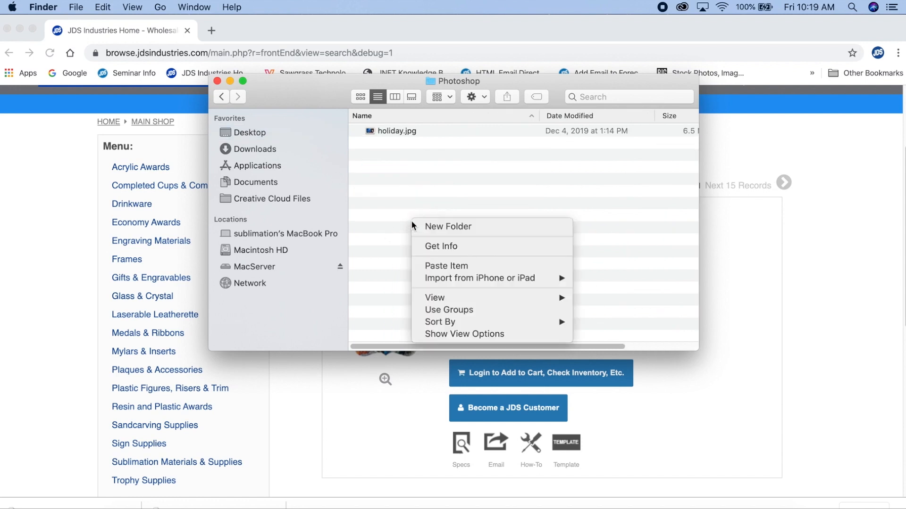
left_click(440, 267)
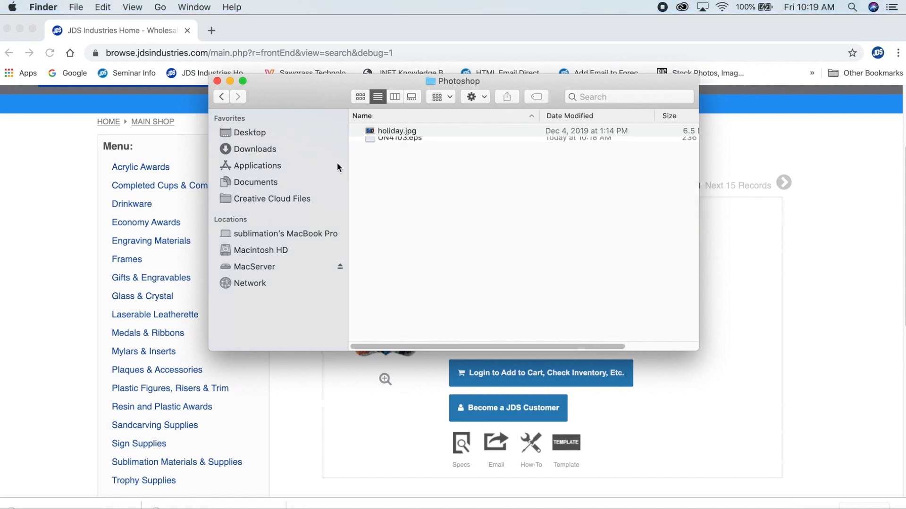
left_click(217, 81)
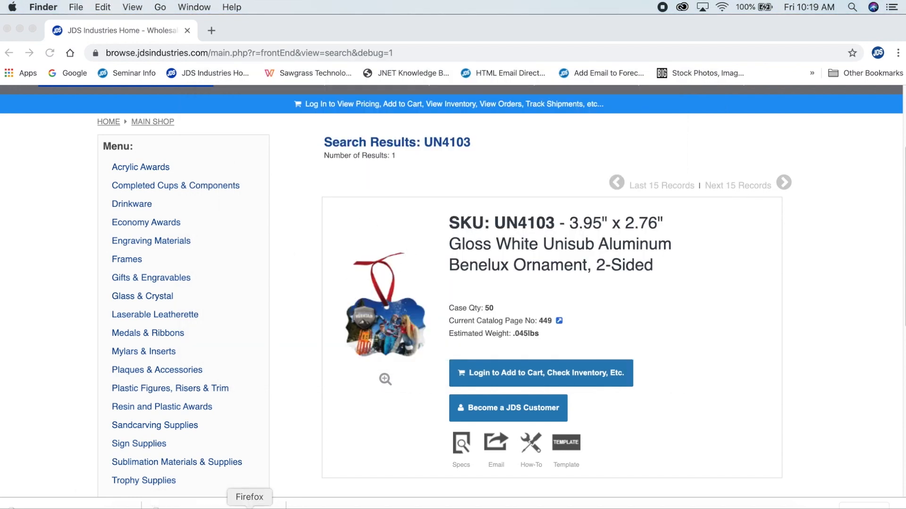
Switch to Photoshop and open UN4103.eps, rasterizing it at 300 pixels/inch in RGB Color mode
left_click(533, 507)
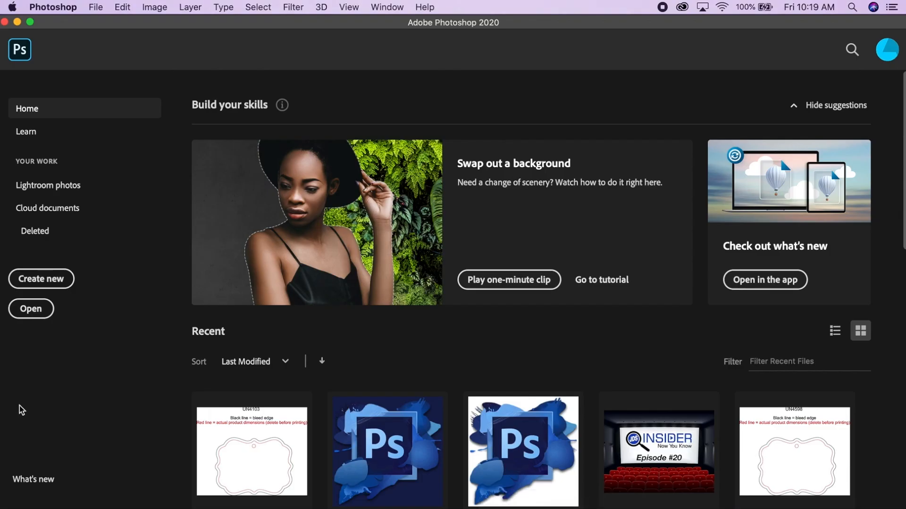
left_click(22, 313)
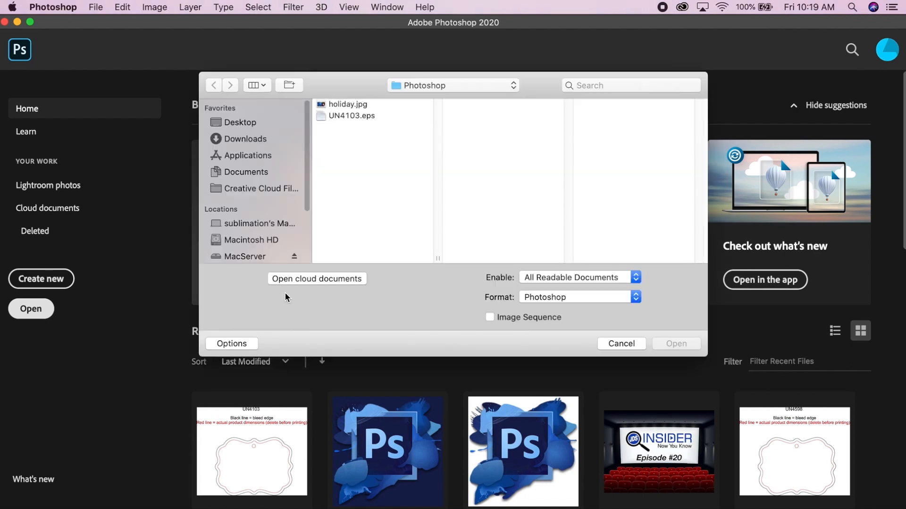
left_click(350, 106)
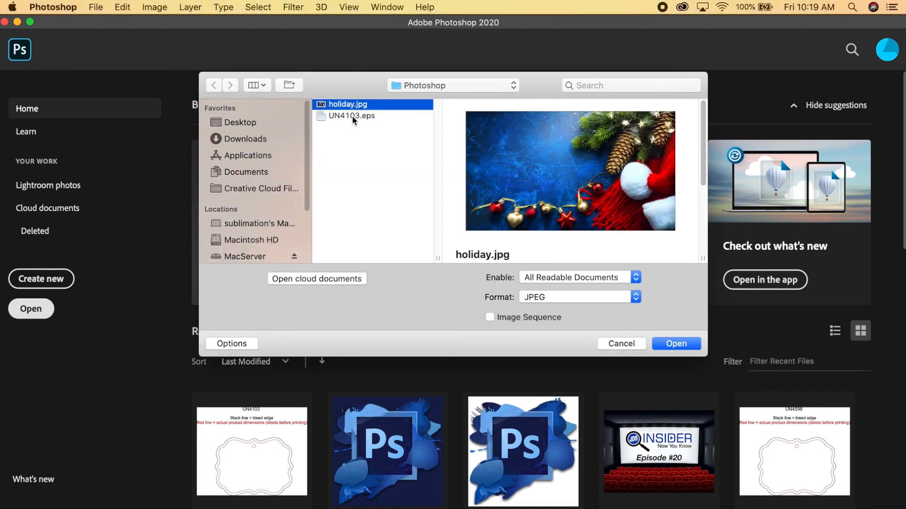
left_click(352, 117)
left_click(675, 344)
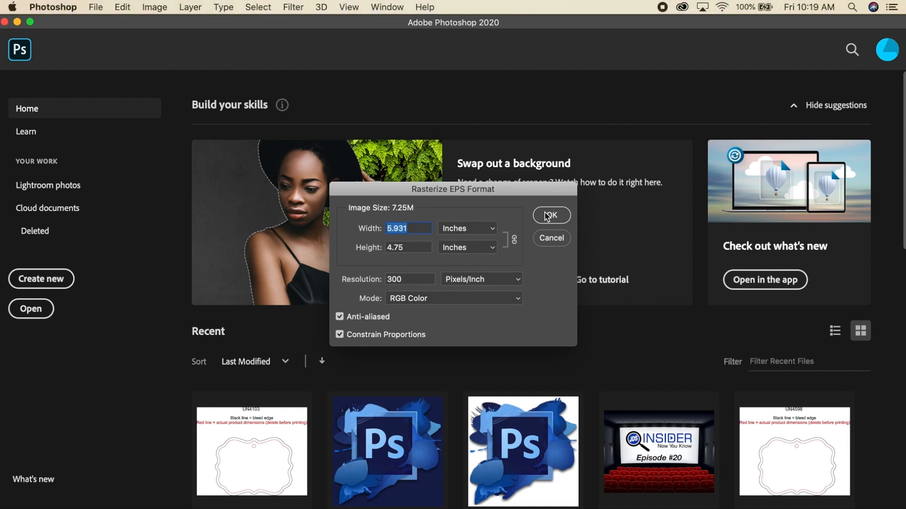
left_click(536, 209)
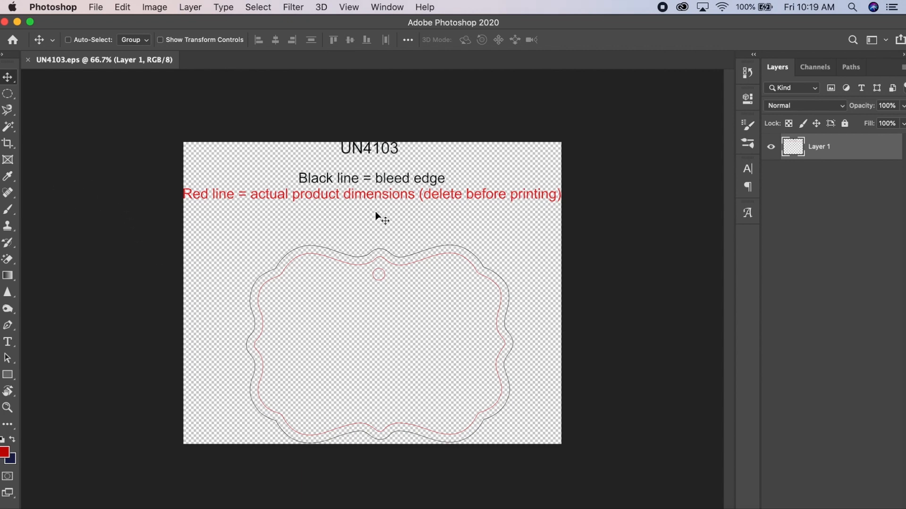
Crop the header text off the top of the template, keeping the whole ornament outline
left_click(7, 144)
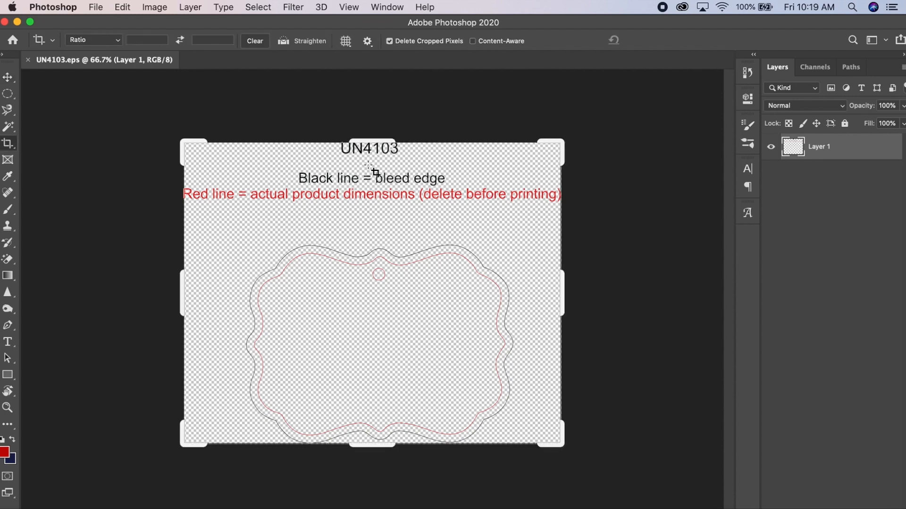
left_click_drag(380, 137, 367, 181)
key("Return")
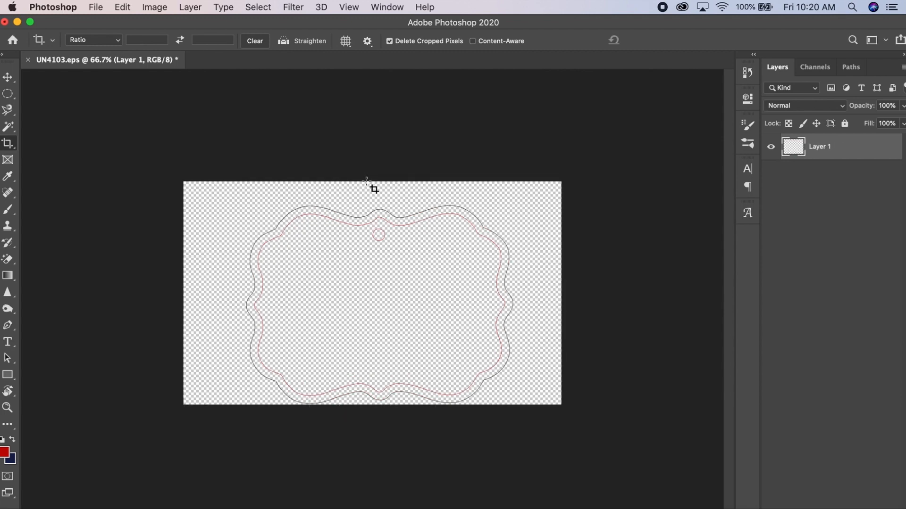
Nudge the ornament outline upward until it sits roughly centred vertically on the cropped canvas
left_click(8, 78)
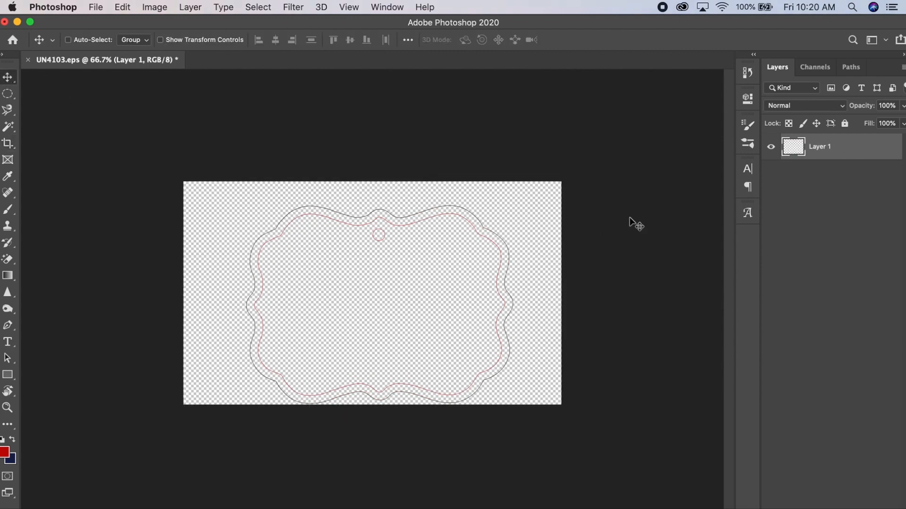
key("Up")
key("Up")
key("Up")
key("Up")
key("Up")
key("Up")
key("Up")
key("Up")
key("Up")
key("Up")
key("Up")
key("Up")
key("Up")
key("Up")
key("Up")
key("Up")
key("Up")
key("Up")
key("Up")
key("Up")
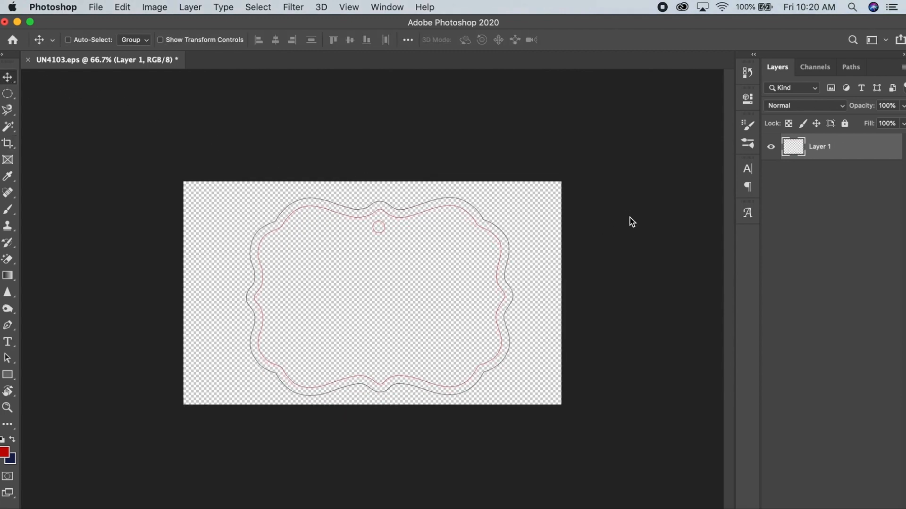
key("Up")
key("Up")
key("Up")
key("Up")
key("Up")
key("Up")
key("Up")
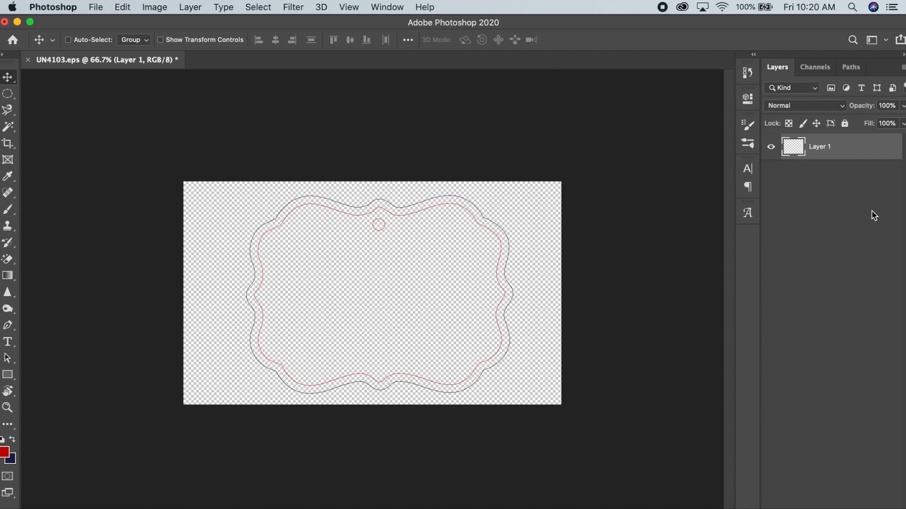
Duplicate Layer 1, hide the copy and make the original Layer 1 active
right_click(832, 151)
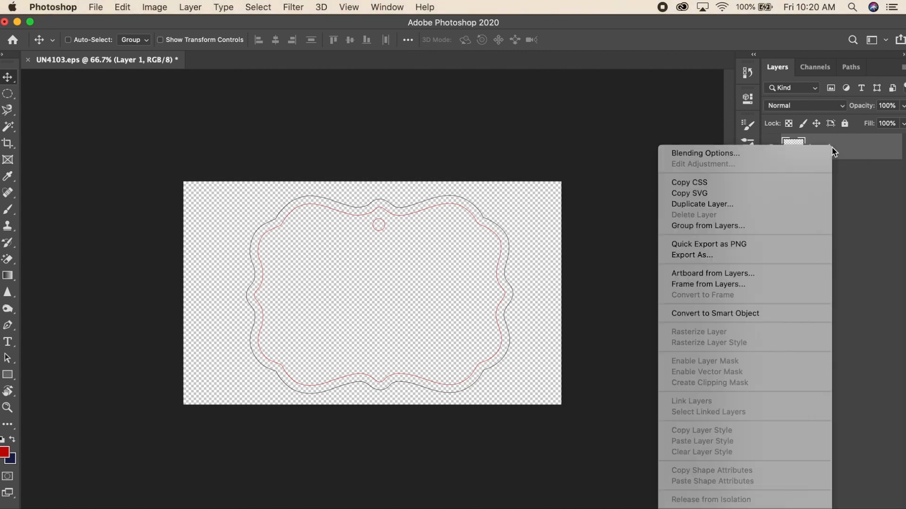
left_click(714, 178)
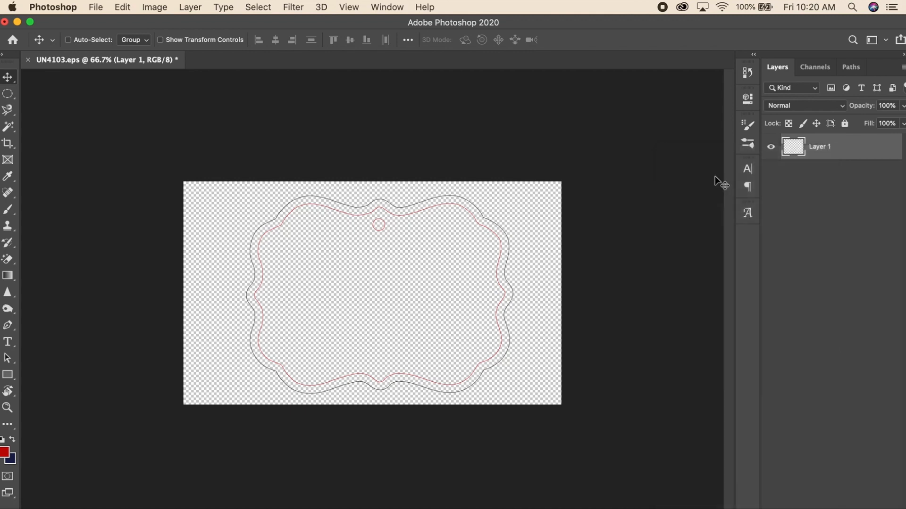
right_click(828, 151)
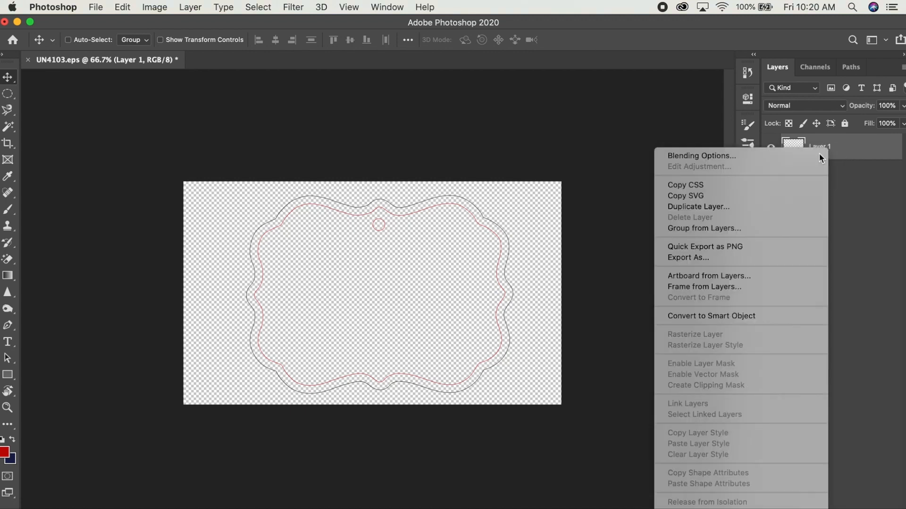
left_click(720, 208)
left_click(569, 212)
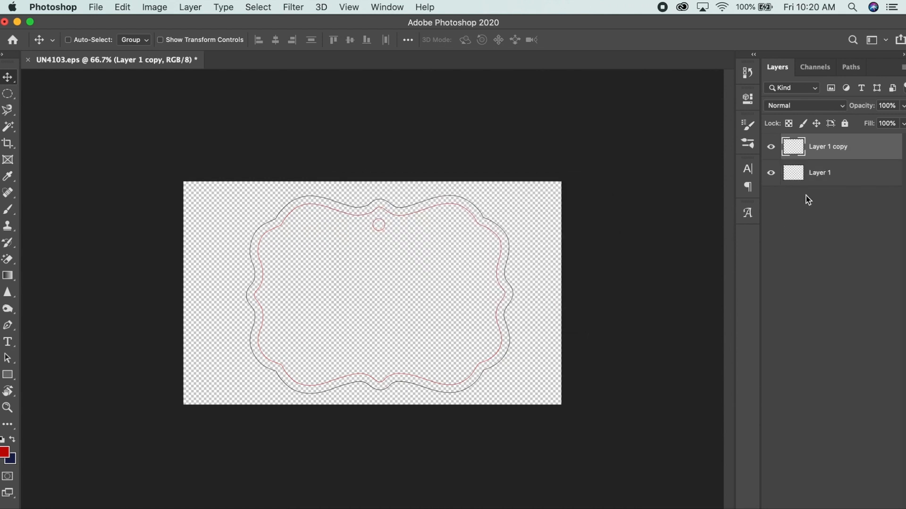
left_click(770, 147)
left_click(842, 183)
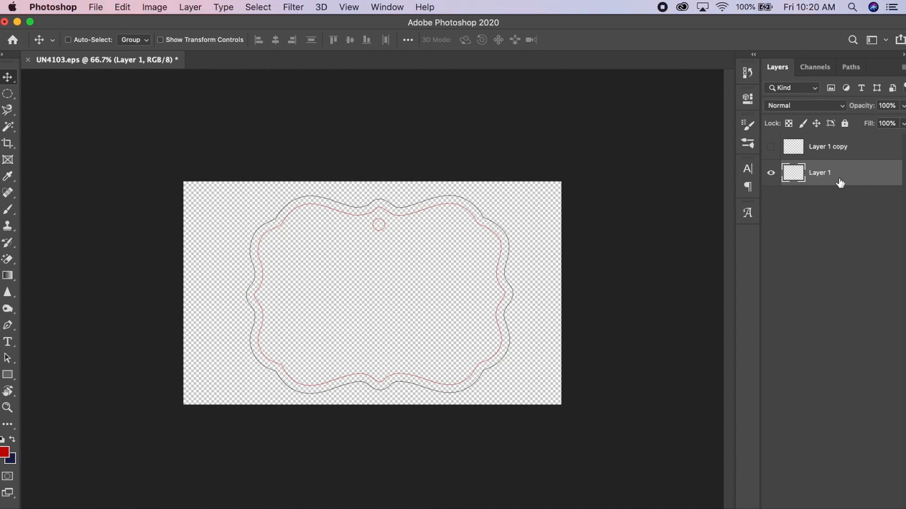
Select the area outside the black bleed line with the Magic Wand and invert the selection to the ornament shape
left_click(7, 128)
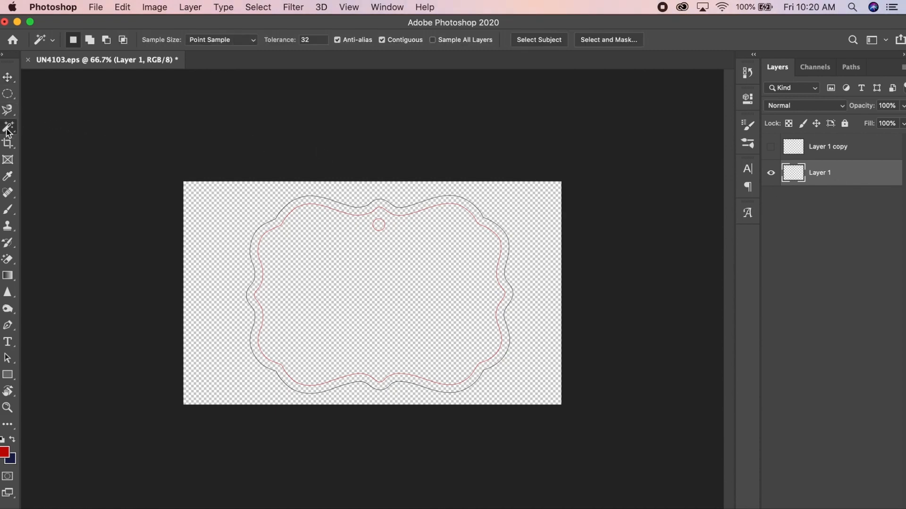
left_click(216, 220)
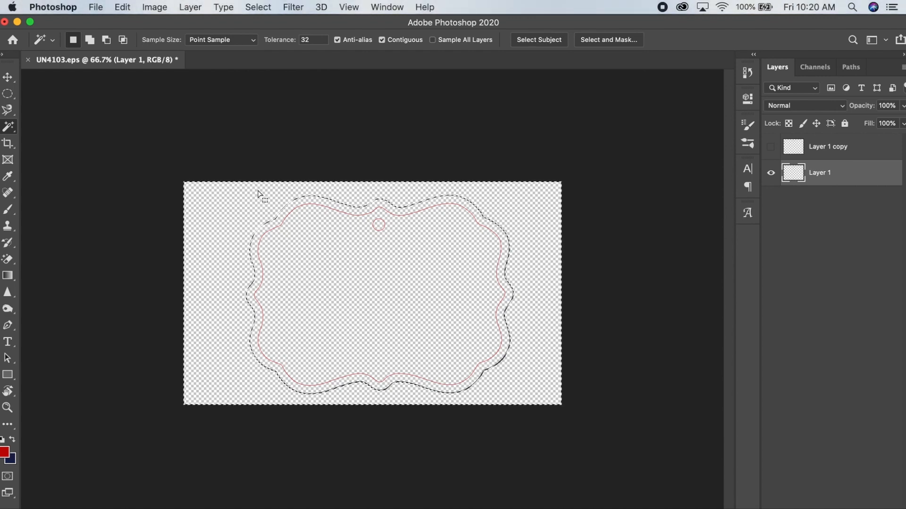
left_click(259, 9)
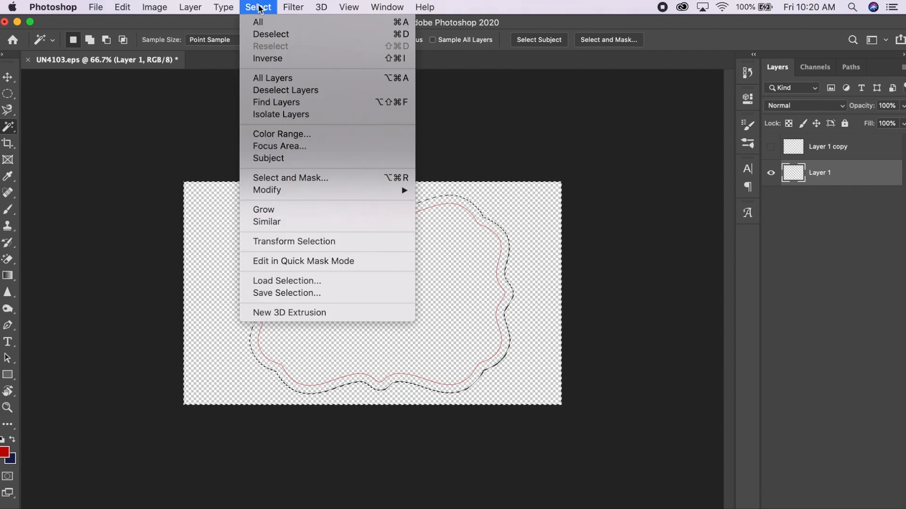
left_click(274, 59)
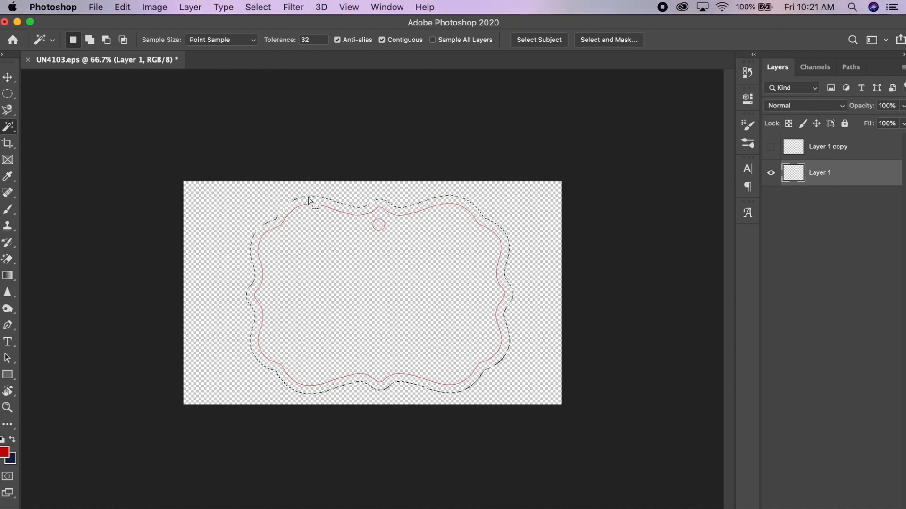
Fill the selected ornament shape on Layer 1 with black at 100% opacity in Normal mode and deselect it
left_click(122, 8)
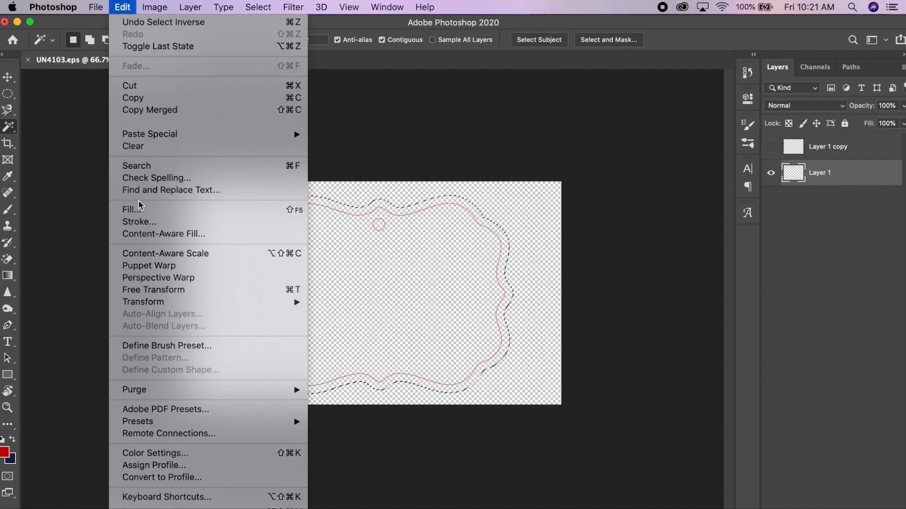
left_click(141, 214)
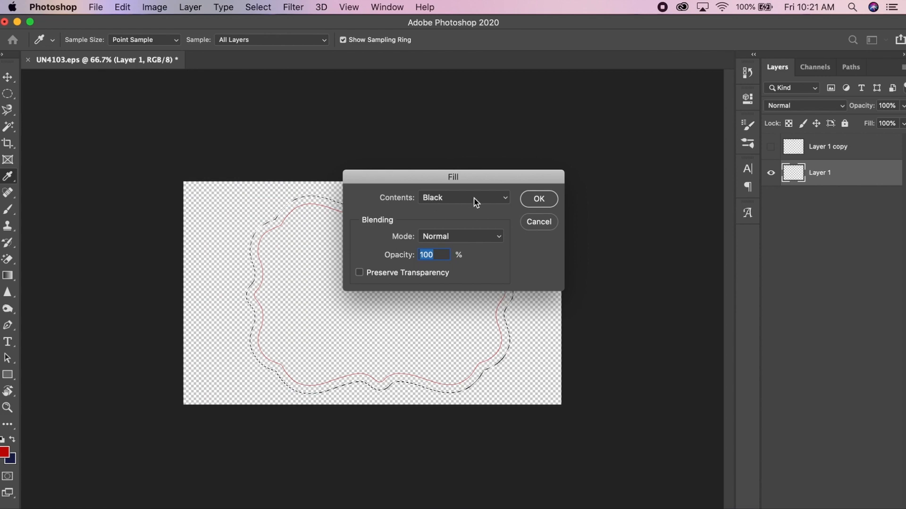
left_click(538, 198)
key("w")
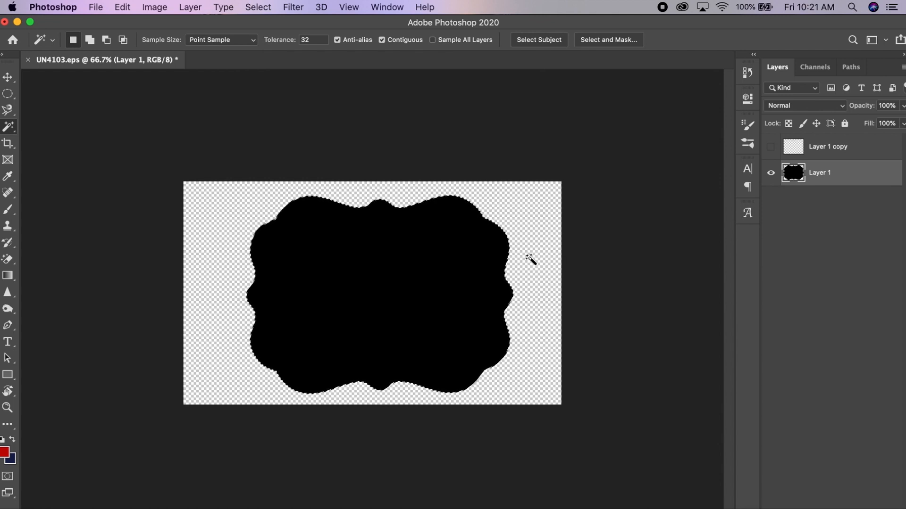
left_click(259, 8)
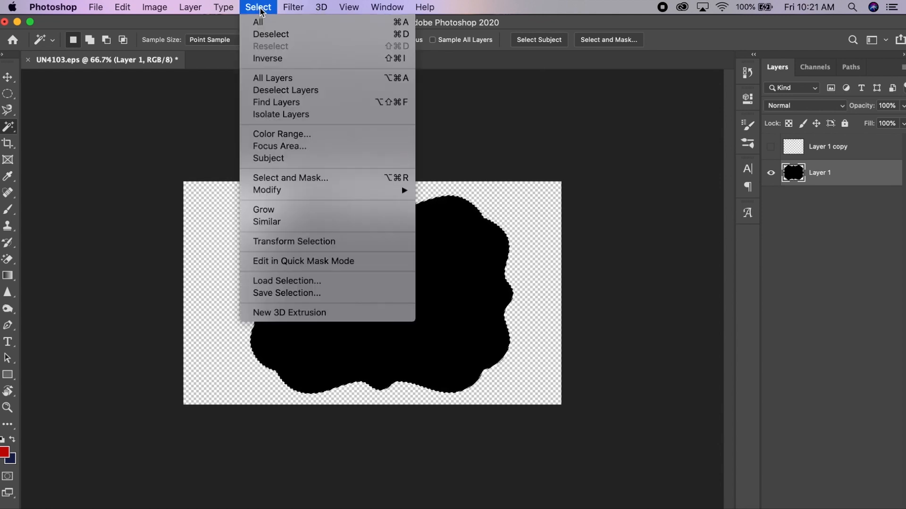
left_click(271, 34)
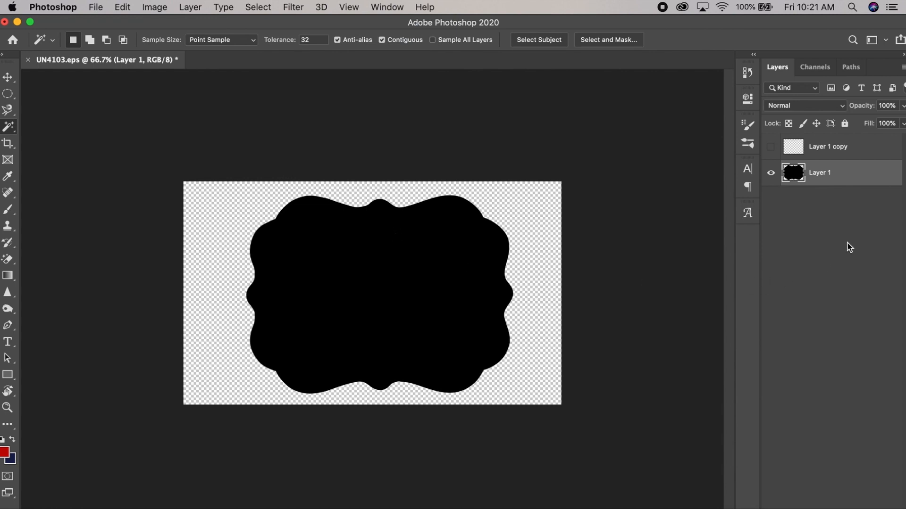
Place holiday.jpg as an embedded image at its default size and move its layer below the black shape on Layer 1
left_click(9, 78)
left_click(95, 7)
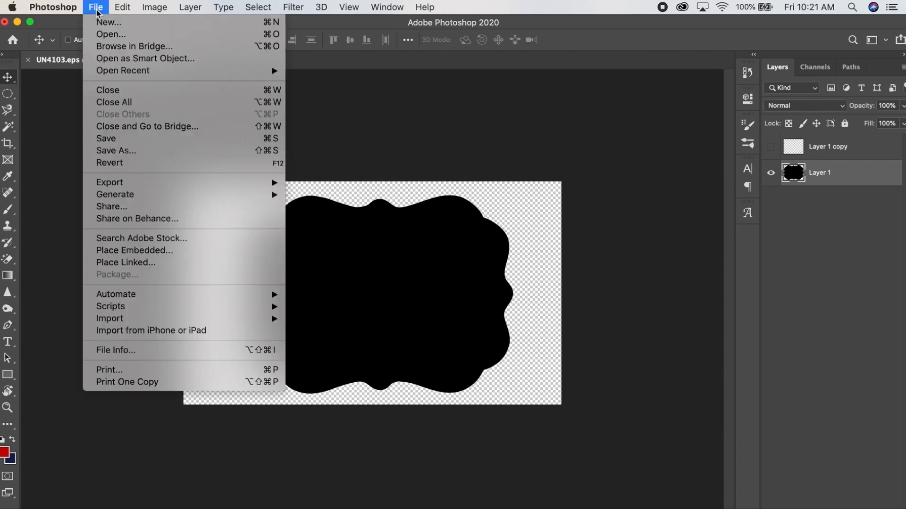
left_click(116, 254)
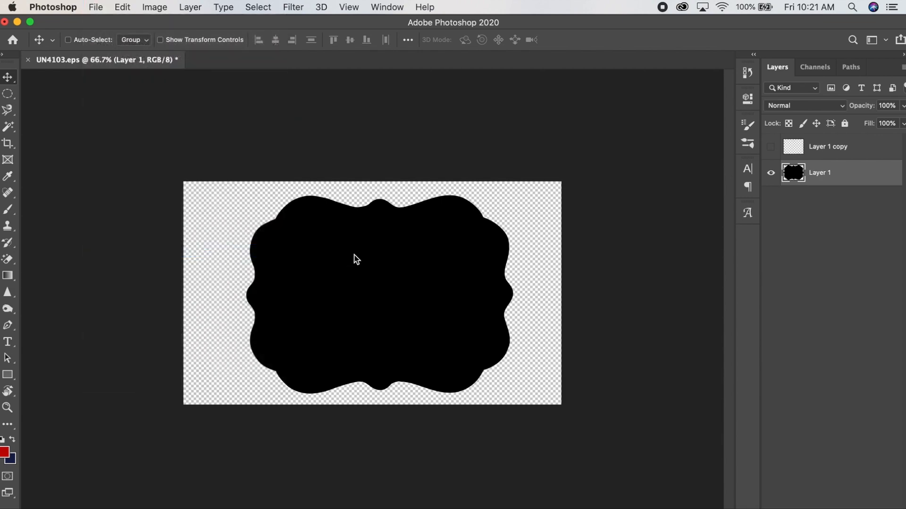
left_click(353, 105)
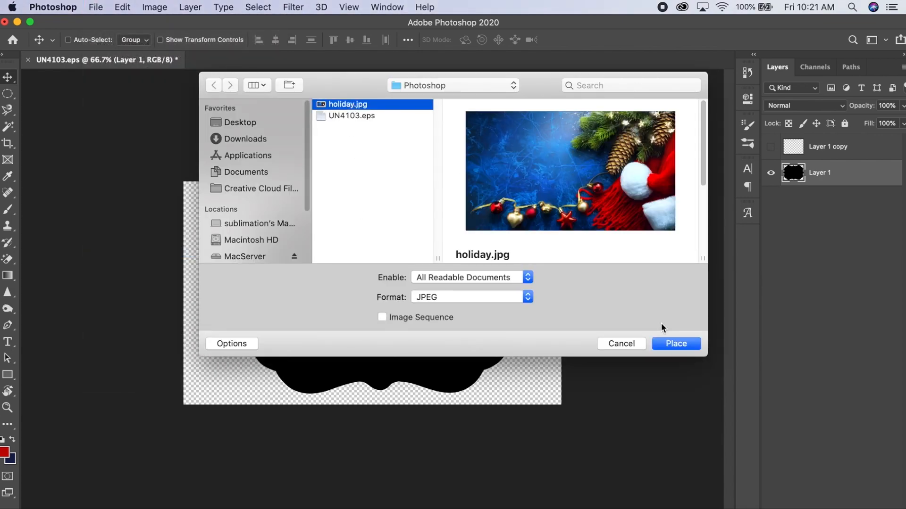
left_click(682, 347)
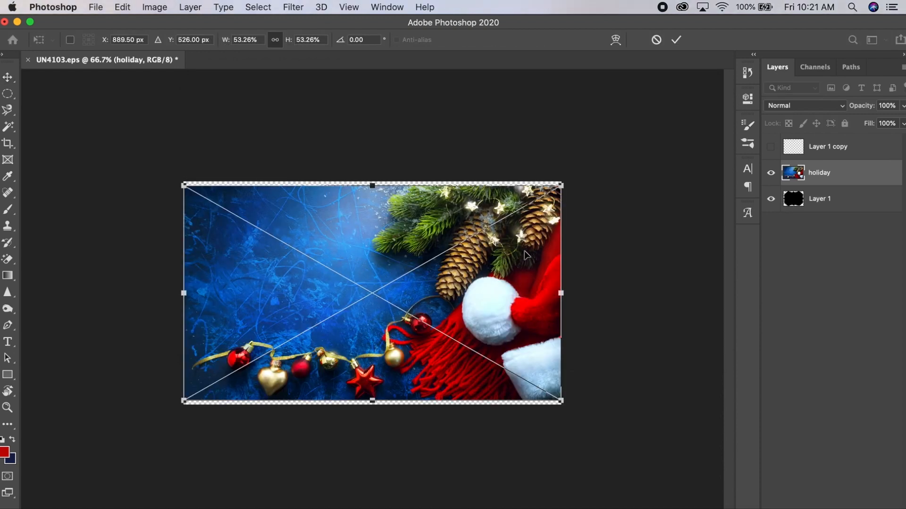
left_click(7, 83)
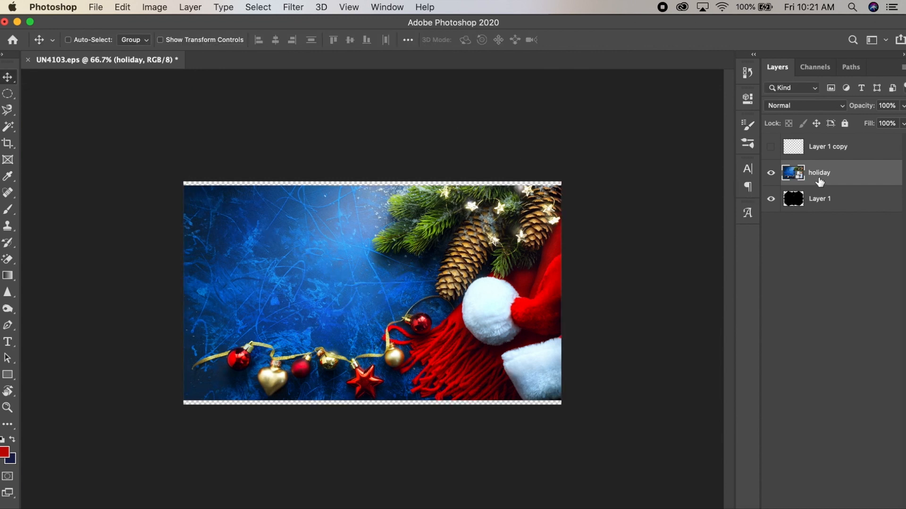
left_click_drag(820, 182, 821, 227)
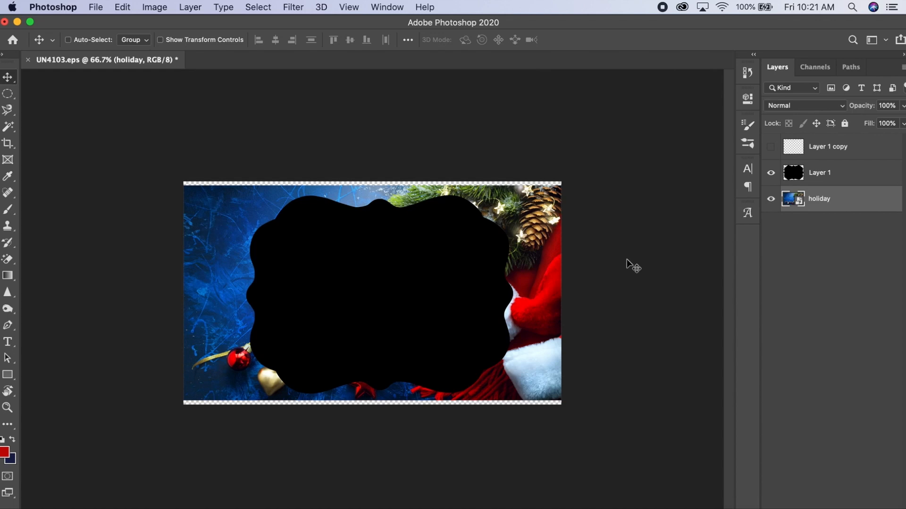
Scale the holiday image proportionally to about 50.19% and shift it so it closely covers the black ornament shape
key("super+t")
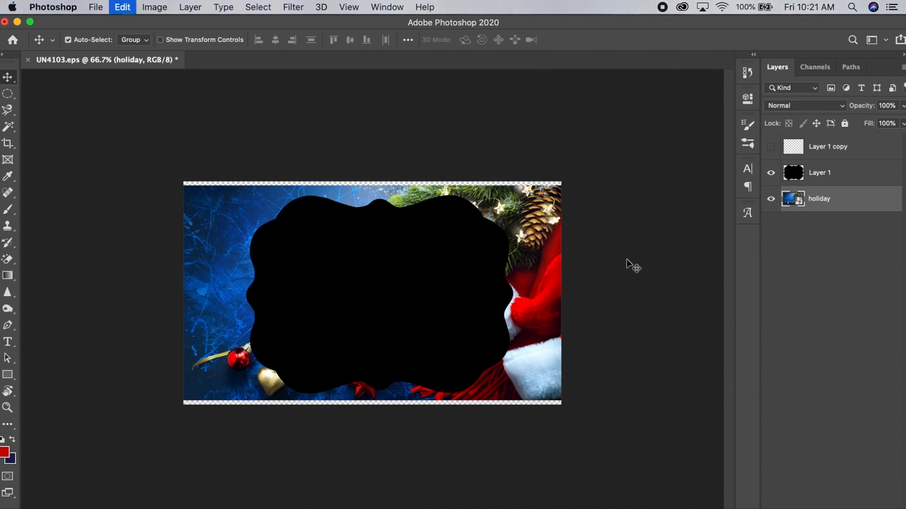
left_click_drag(564, 185, 547, 193)
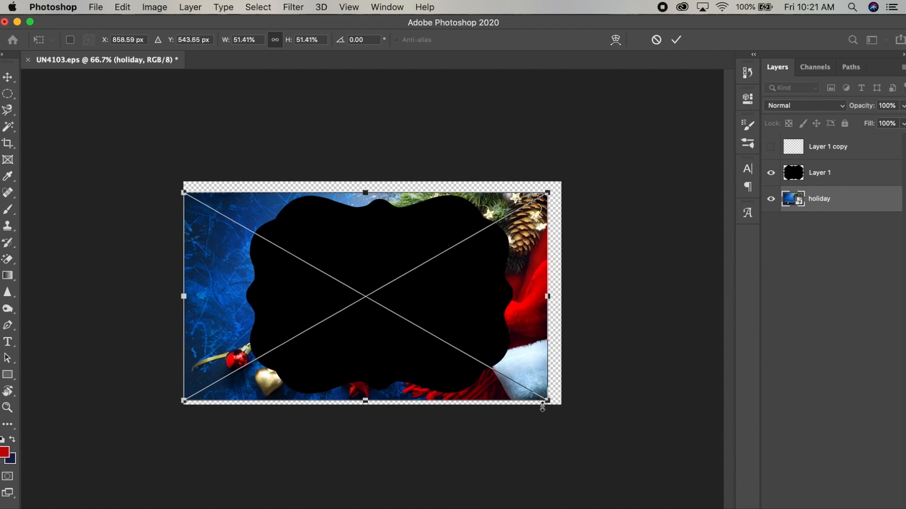
left_click_drag(548, 402, 538, 398)
left_click_drag(519, 368, 496, 370)
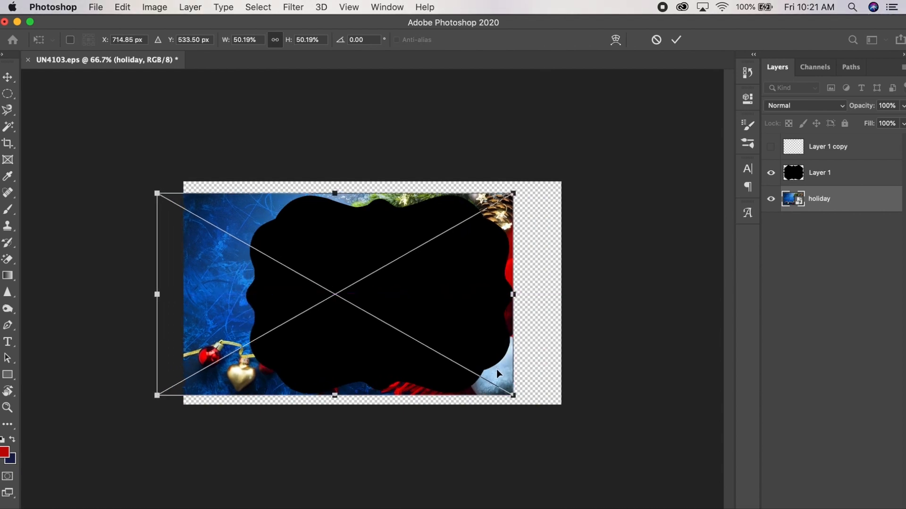
key("Return")
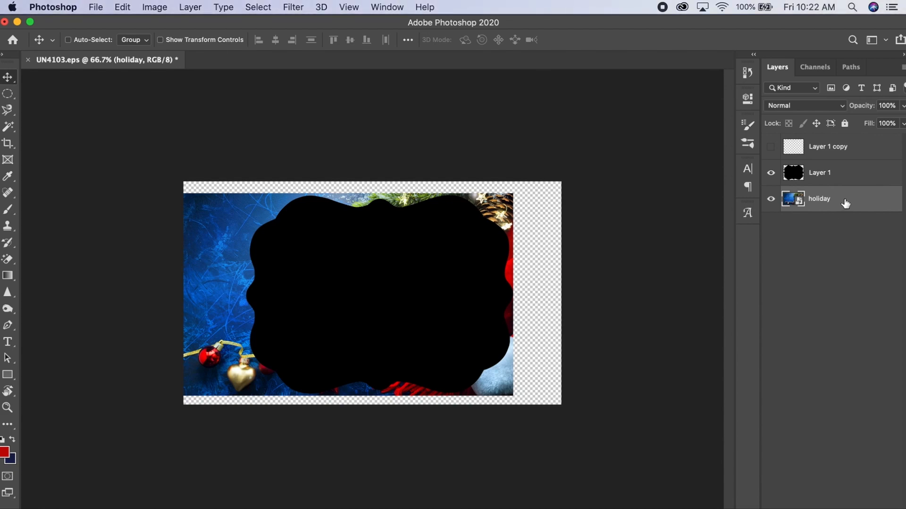
Move the holiday layer above Layer 1 and clip it to the black ornament shape with a clipping mask
left_click_drag(844, 203, 848, 166)
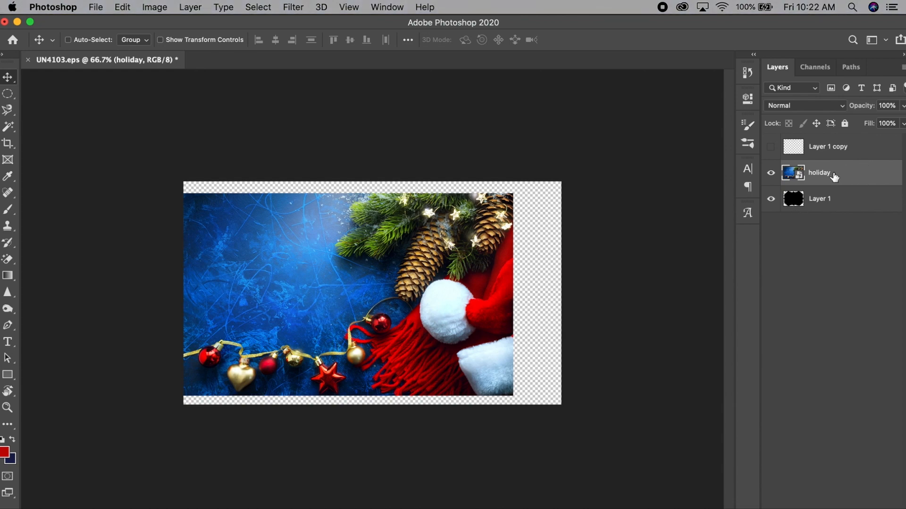
right_click(833, 172)
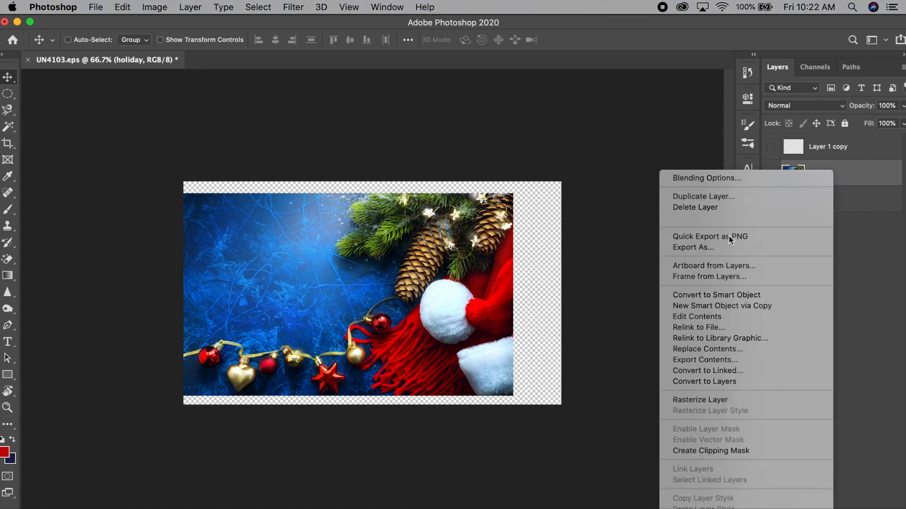
left_click(693, 455)
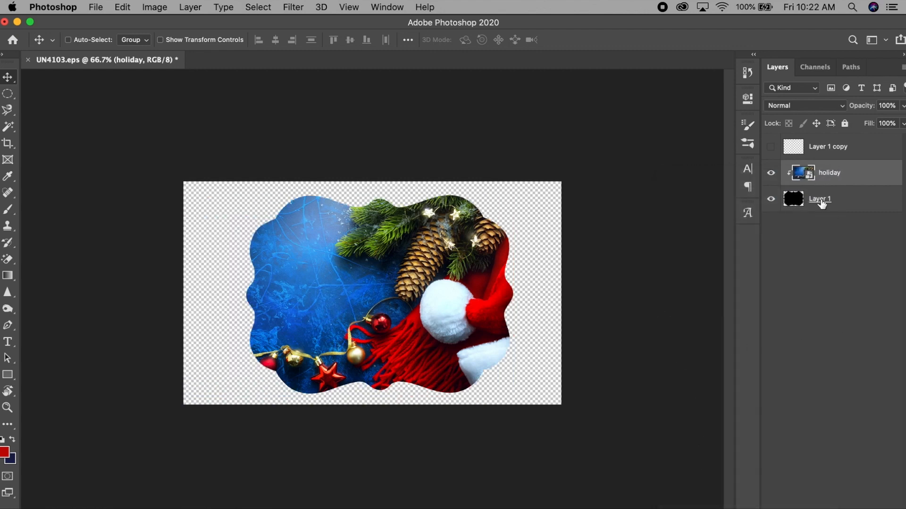
Show the Layer 1 copy template lines over the clipped image at 100% zoom
key("super+1")
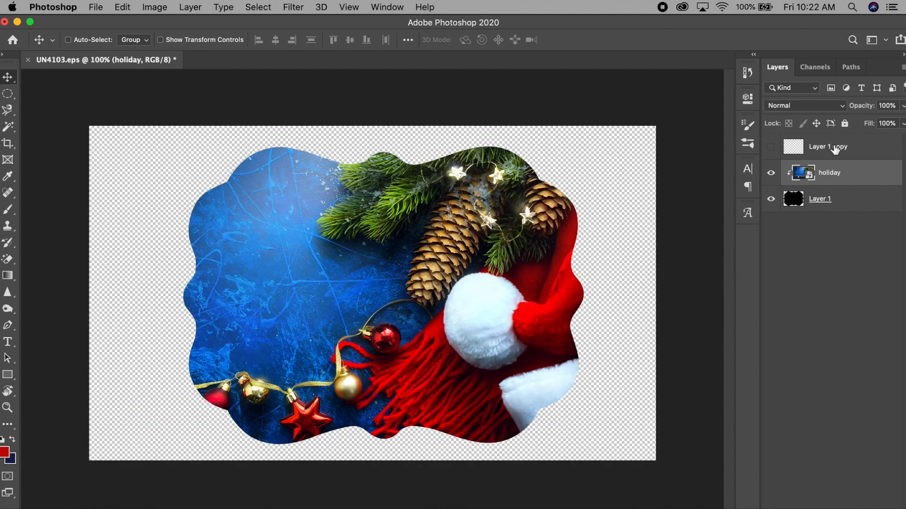
left_click(770, 147)
left_click(770, 147)
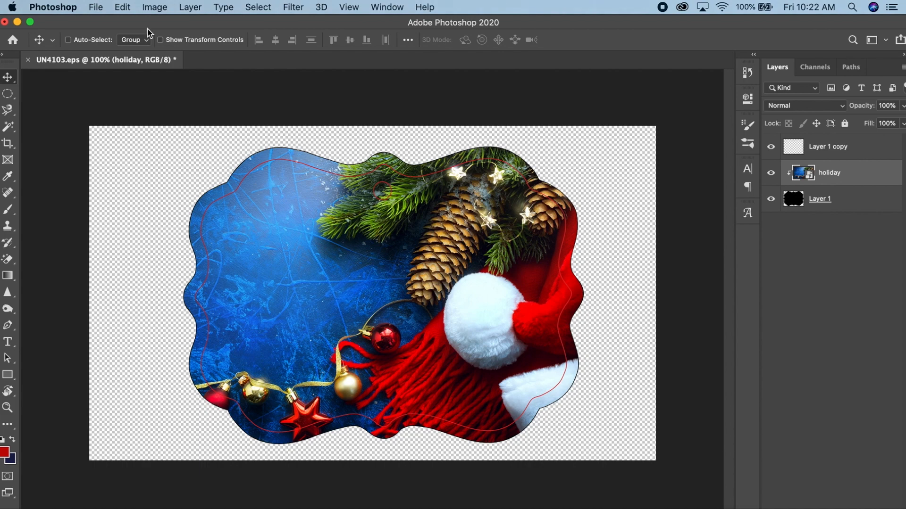
Add the text "Happy Holidays!" on two lines over the blue area of the image, above the holiday layer
key("t")
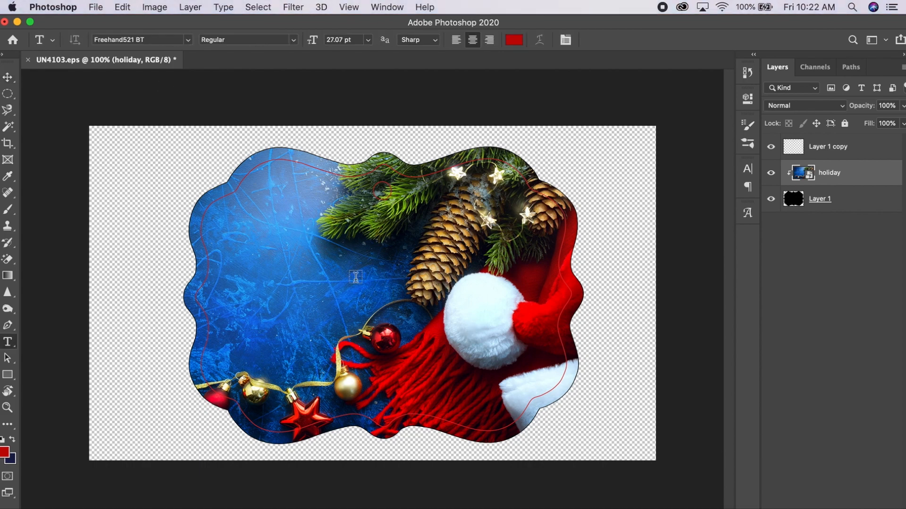
left_click(262, 245)
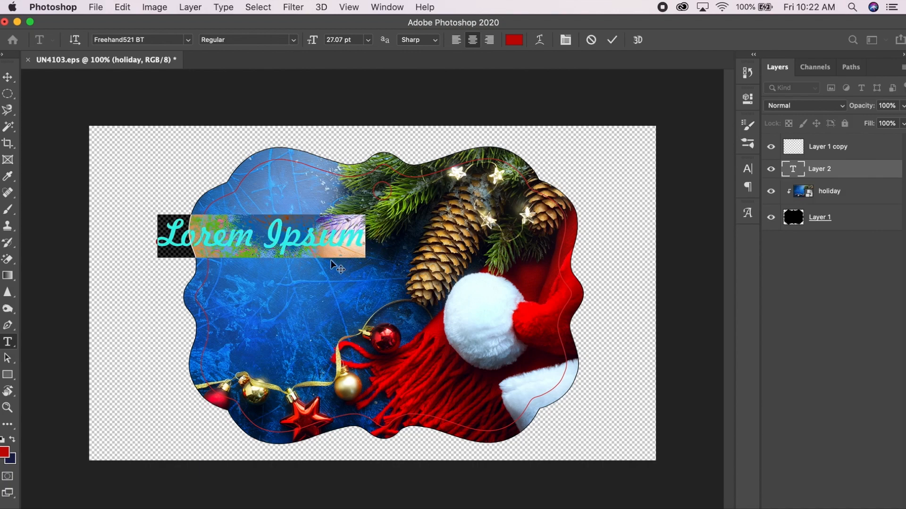
type("Happy")
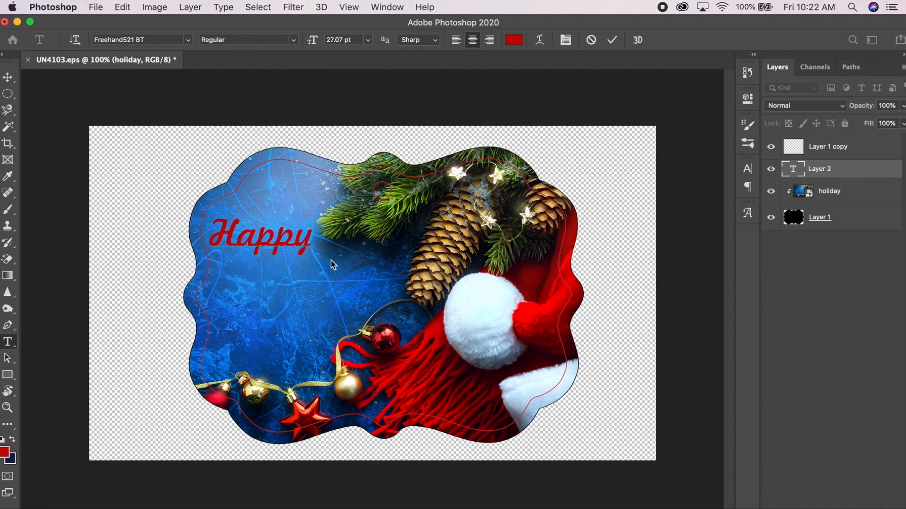
key("Return")
type("Holidays")
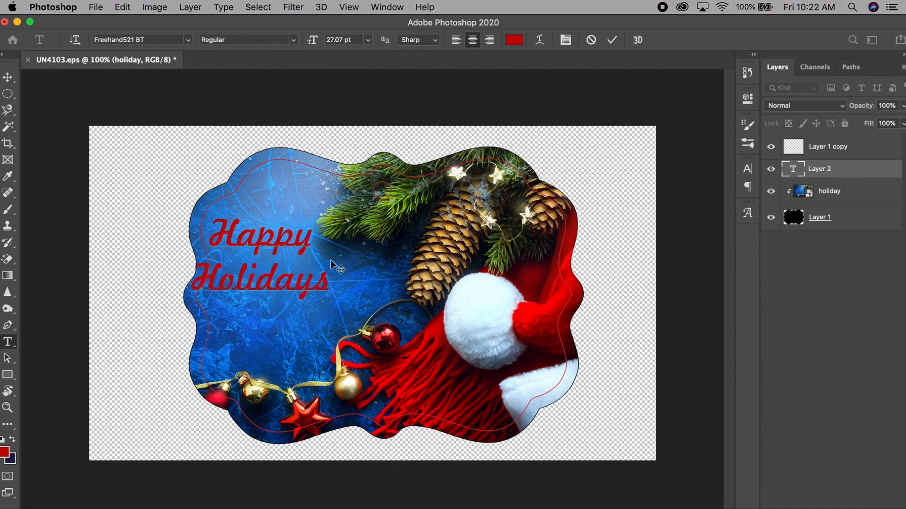
type("!")
left_click(8, 83)
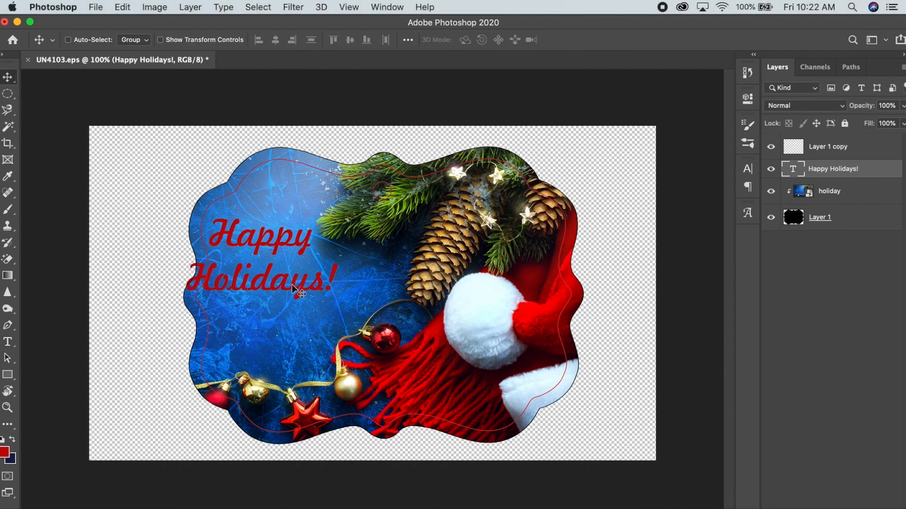
Enlarge the "Happy Holidays!" text, position it on the blue area inside the red line, and hide Layer 1 copy
left_click_drag(292, 285, 402, 340)
key("super+t")
left_click_drag(349, 316, 347, 315)
key("Return")
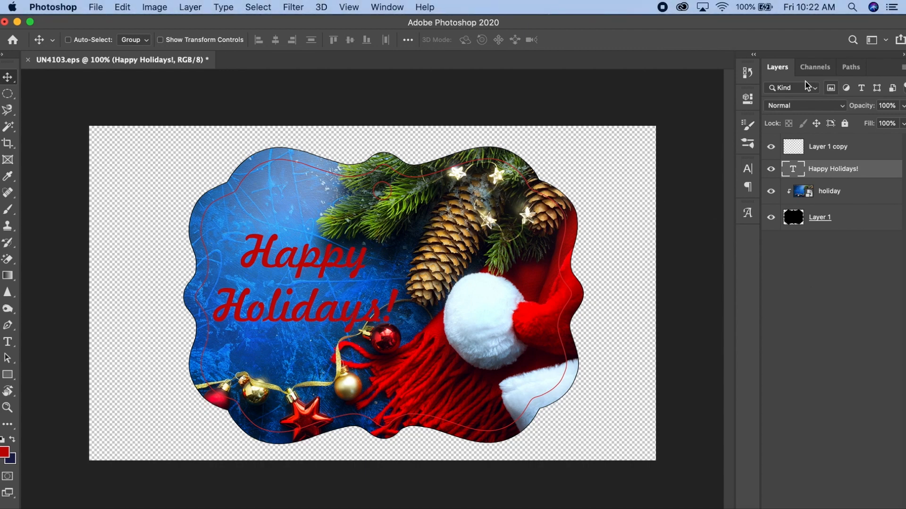
left_click(772, 149)
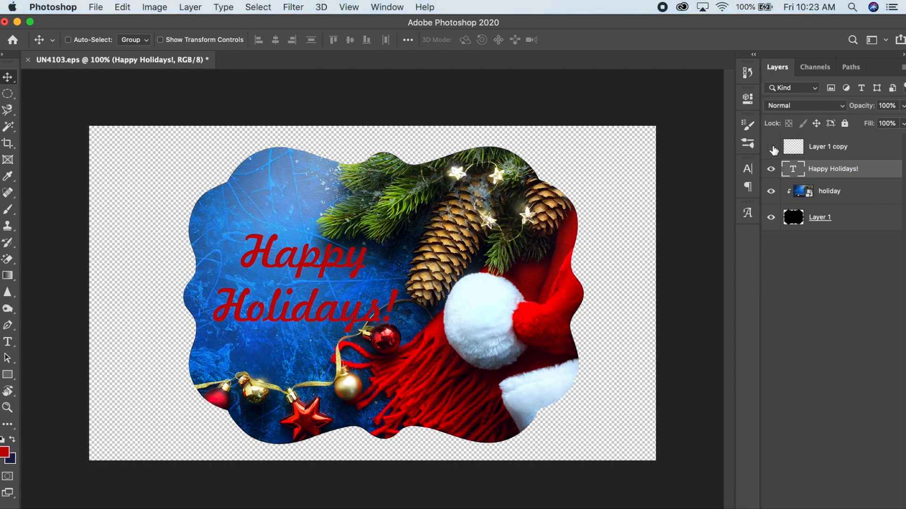